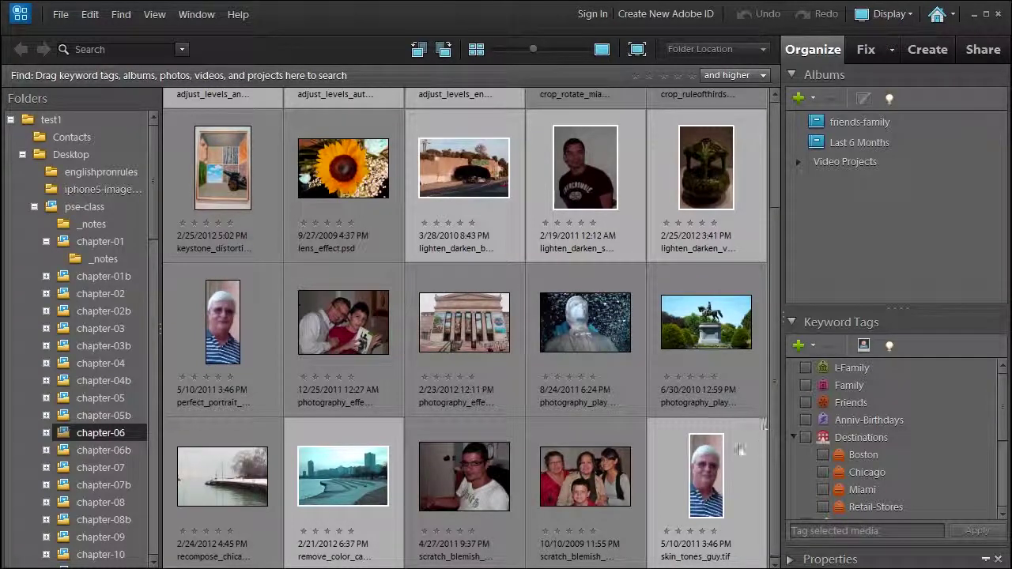
Scroll the chapter-06 thumbnail grid up to the first row of photos.
scroll(775, 332, "up", 2)
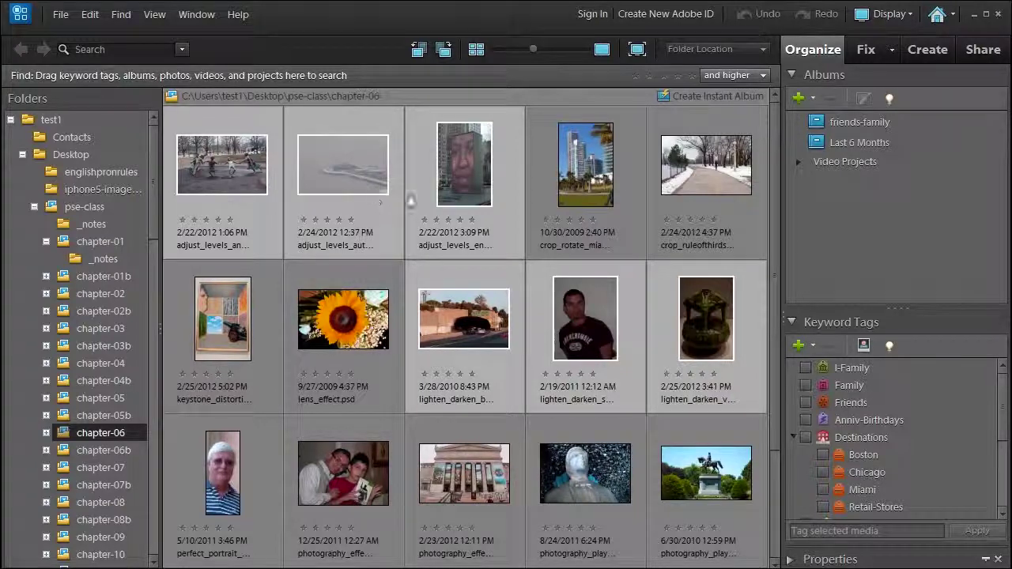
Open the selected chapter-06 photos in the Editor and show the Project Bin, with skin_tones_guy.tif active.
left_click(90, 14)
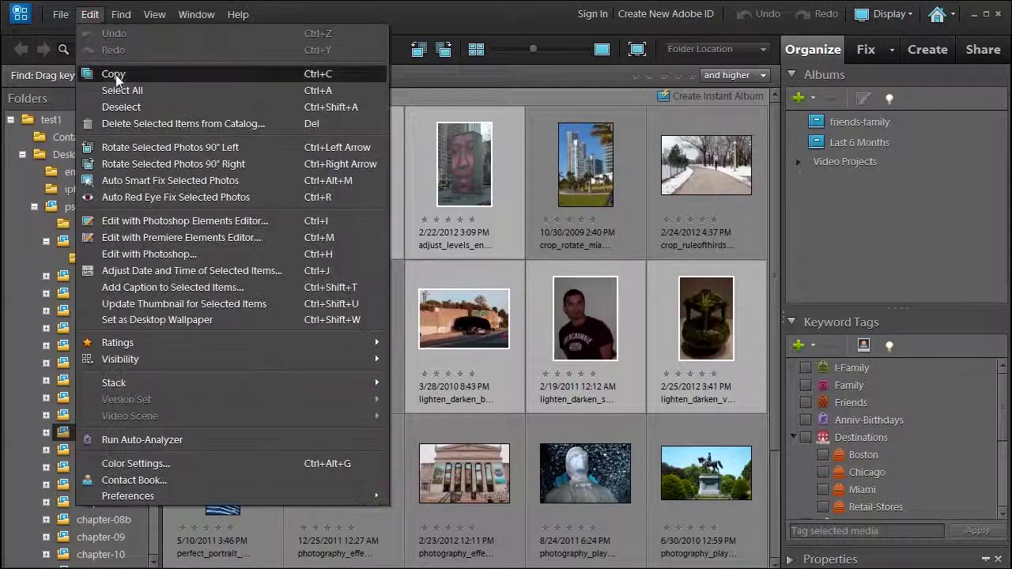
left_click(134, 224)
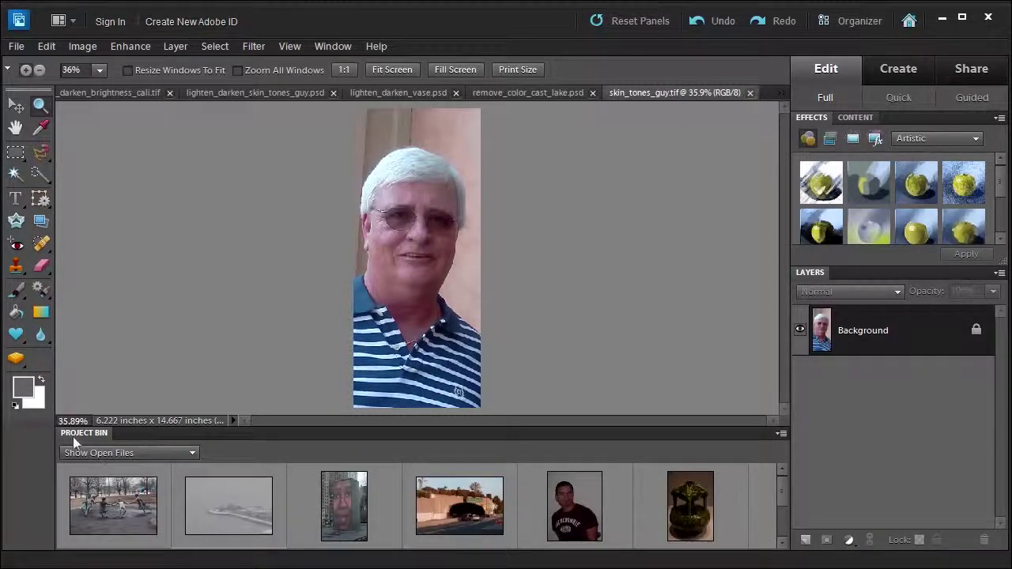
left_click(75, 544)
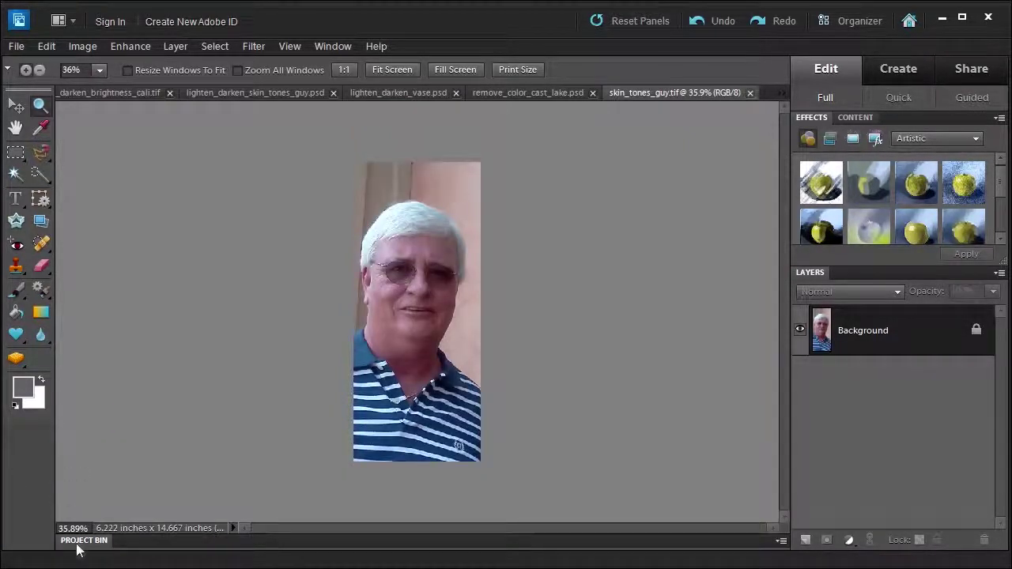
left_click(343, 47)
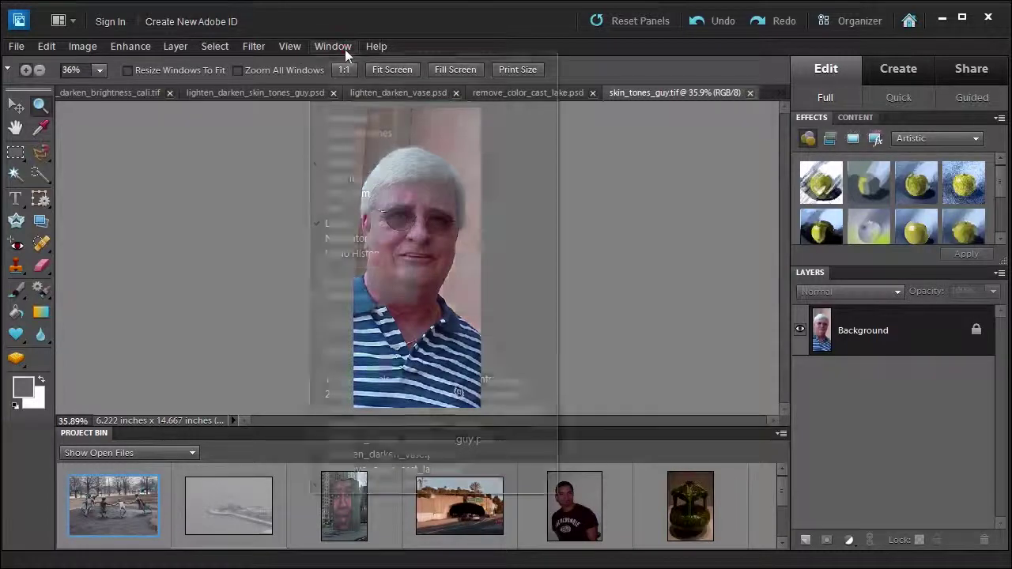
left_click(457, 29)
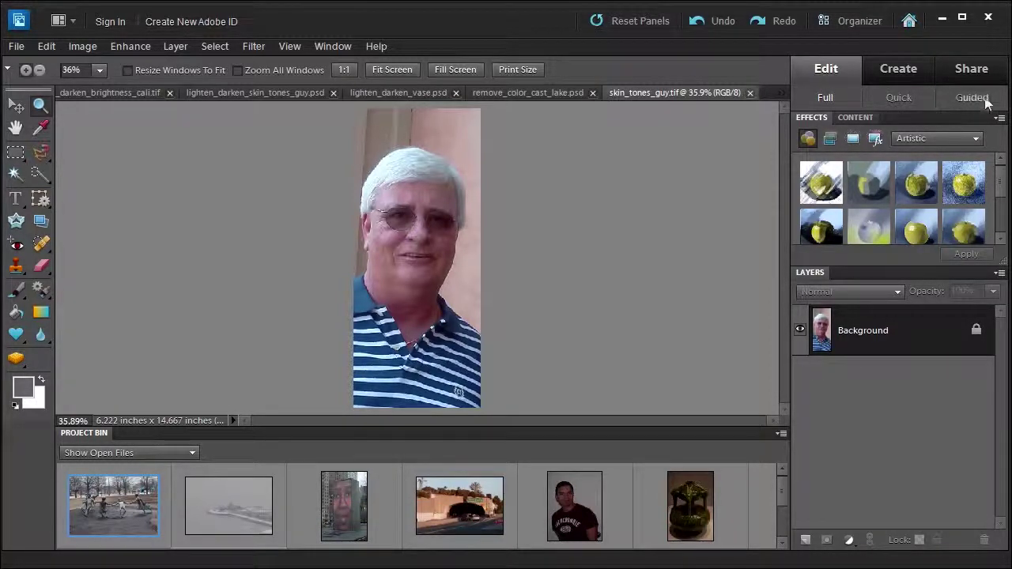
In Guided mode, start Lighten or Darken a Photo on the highway tunnel photo.
left_click(974, 98)
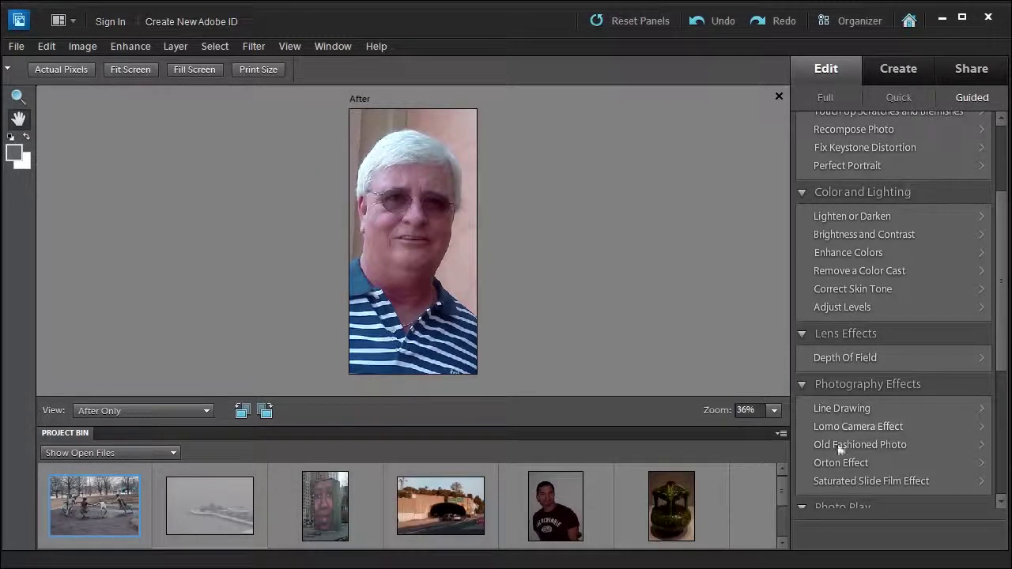
left_click(447, 512)
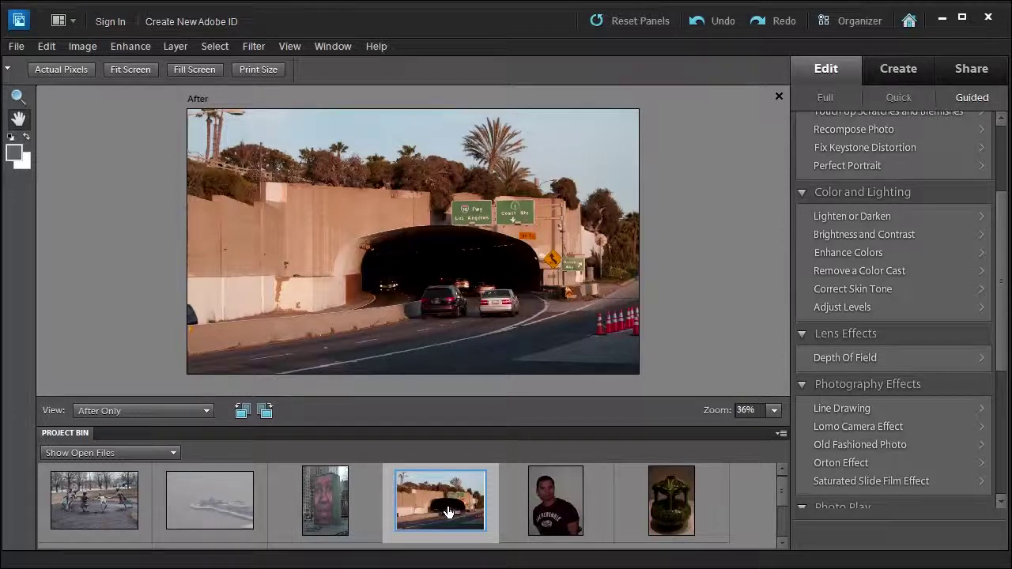
left_click(848, 218)
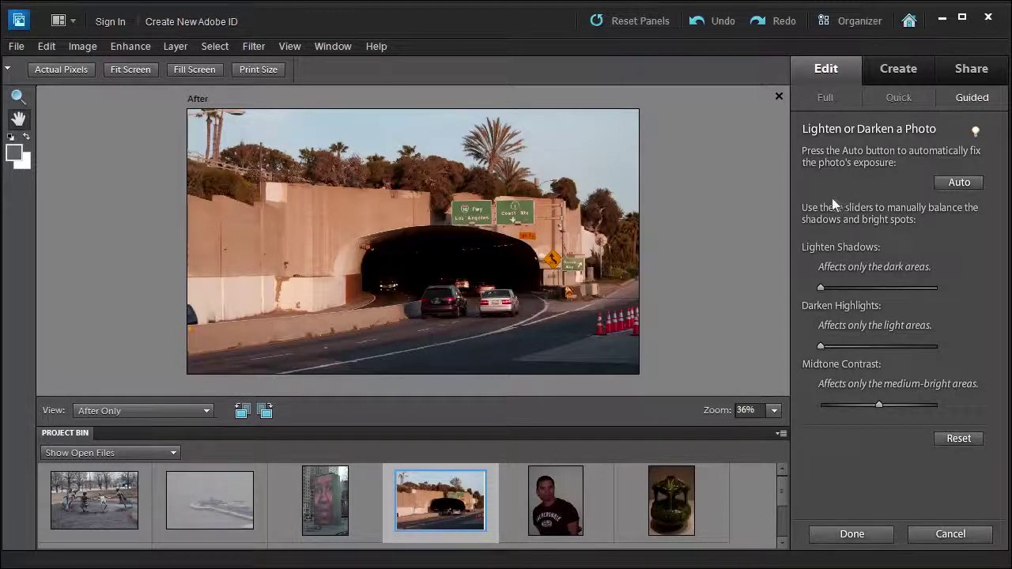
Try Auto on the tunnel photo, accepting the 8-bit conversion, then reset it.
left_click(953, 184)
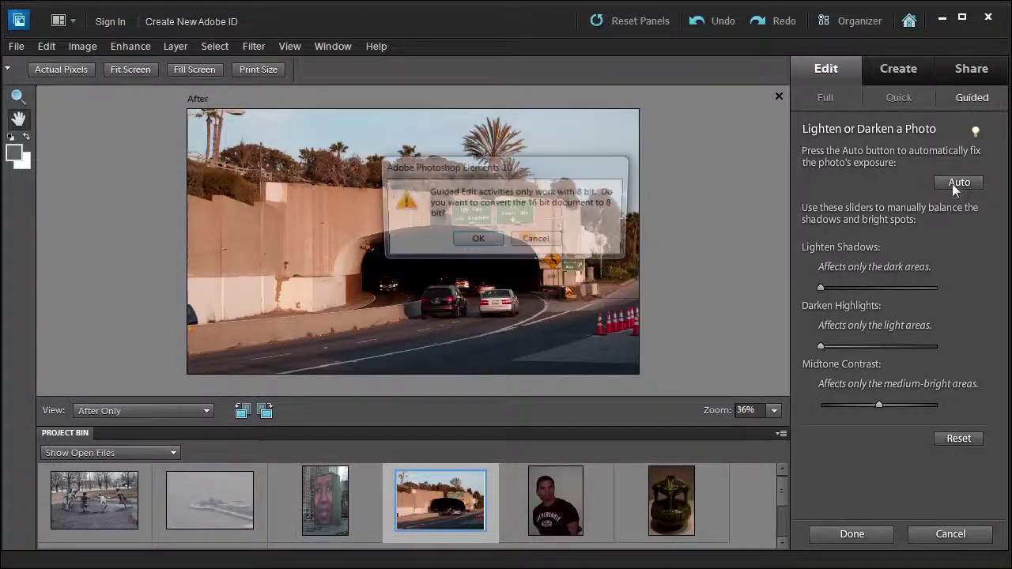
left_click(474, 243)
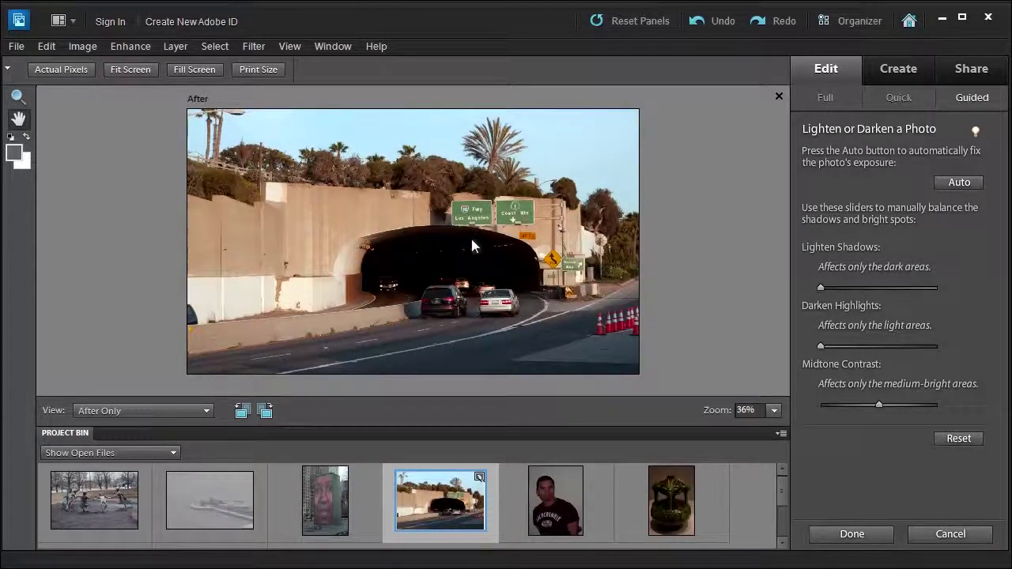
left_click(958, 441)
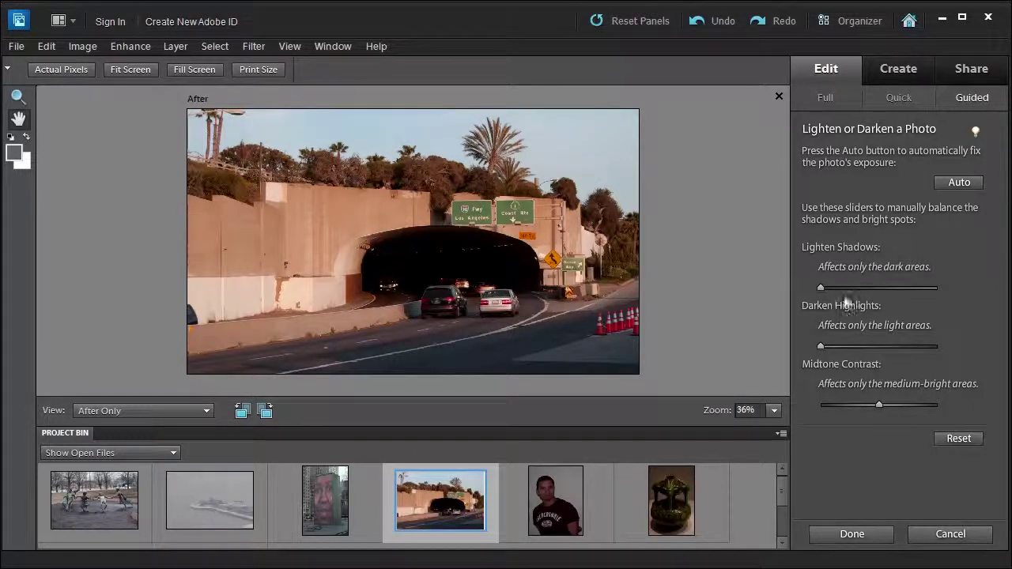
left_click(821, 289)
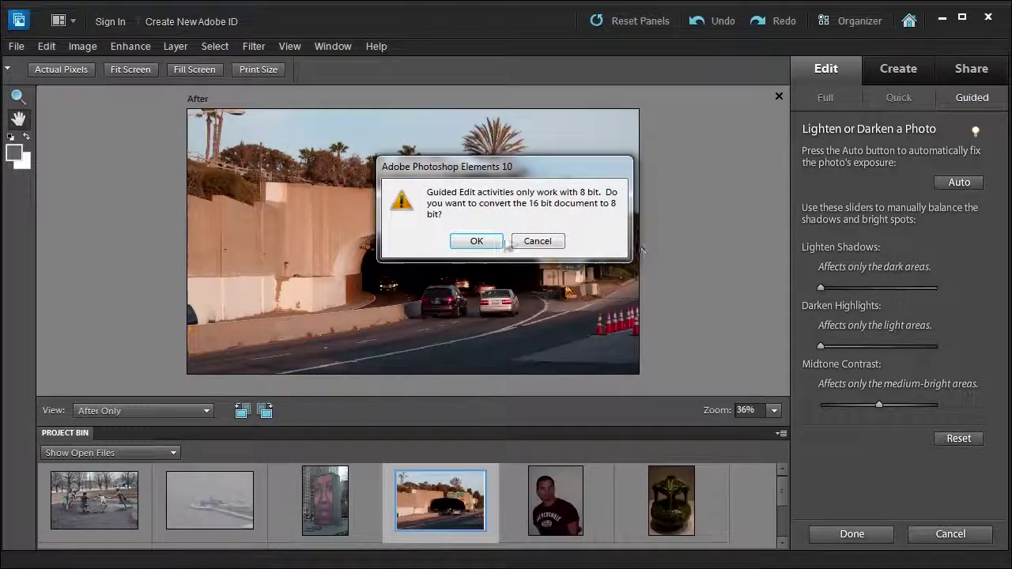
left_click(455, 240)
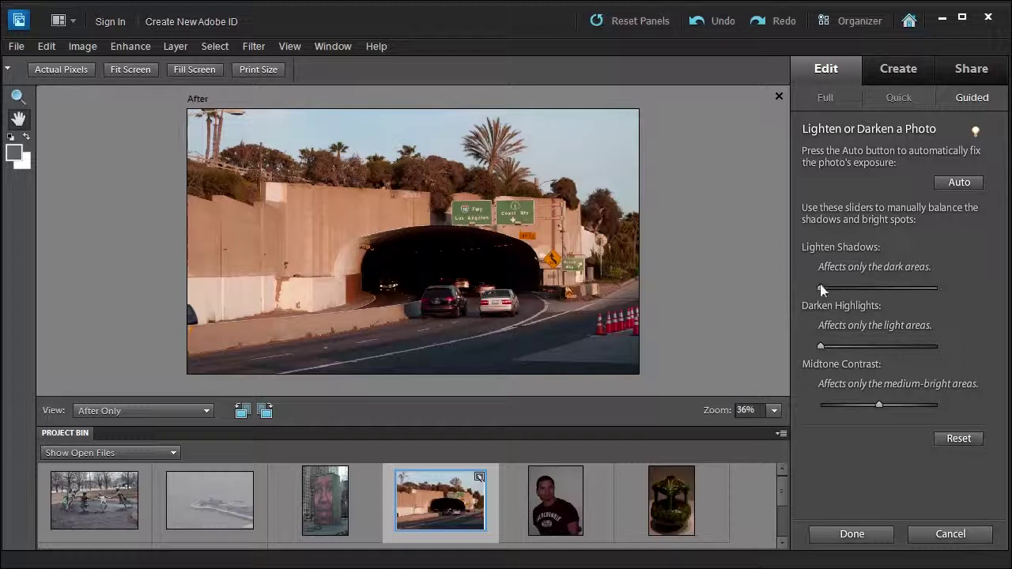
Lighten shadows past 11, keep highlights at 0, raise midtone contrast to 30, and view Before & After - Horizontal.
mouse_move(821, 288)
left_mouse_down()
mouse_move(877, 286)
mouse_move(827, 296)
mouse_move(838, 294)
left_mouse_up()
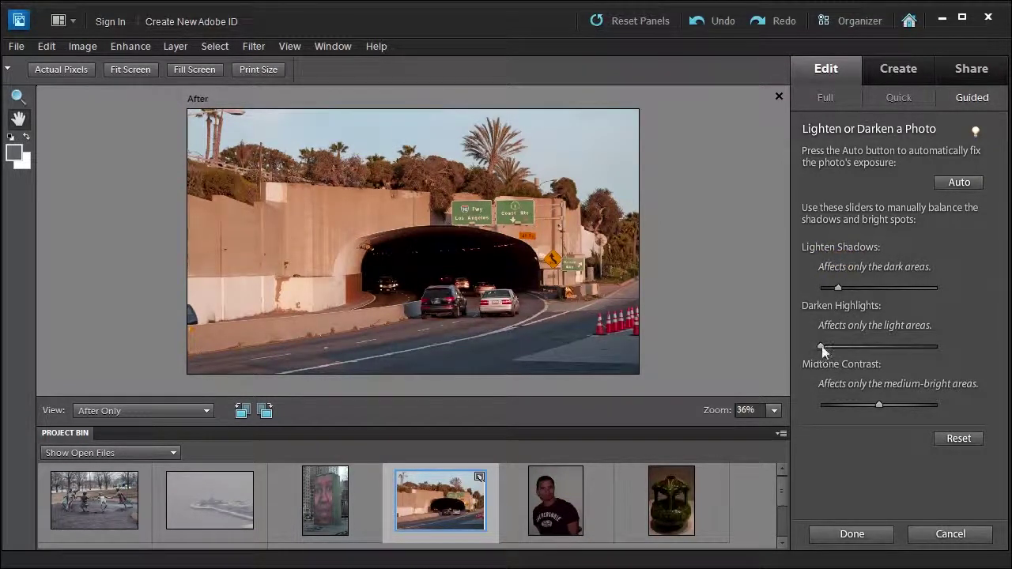
left_click_drag(826, 345, 783, 348)
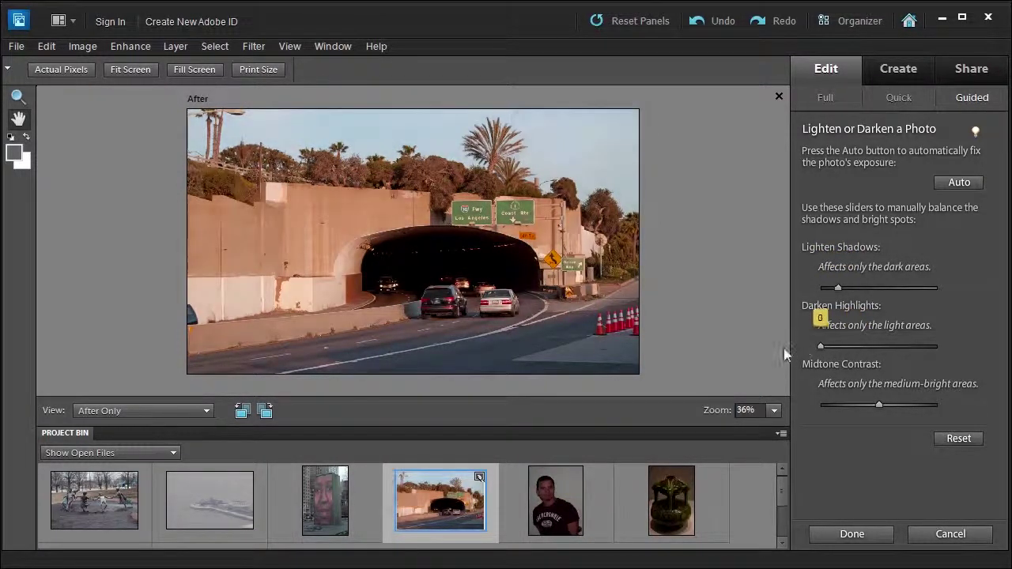
left_click_drag(880, 405, 898, 404)
left_click_drag(838, 288, 847, 288)
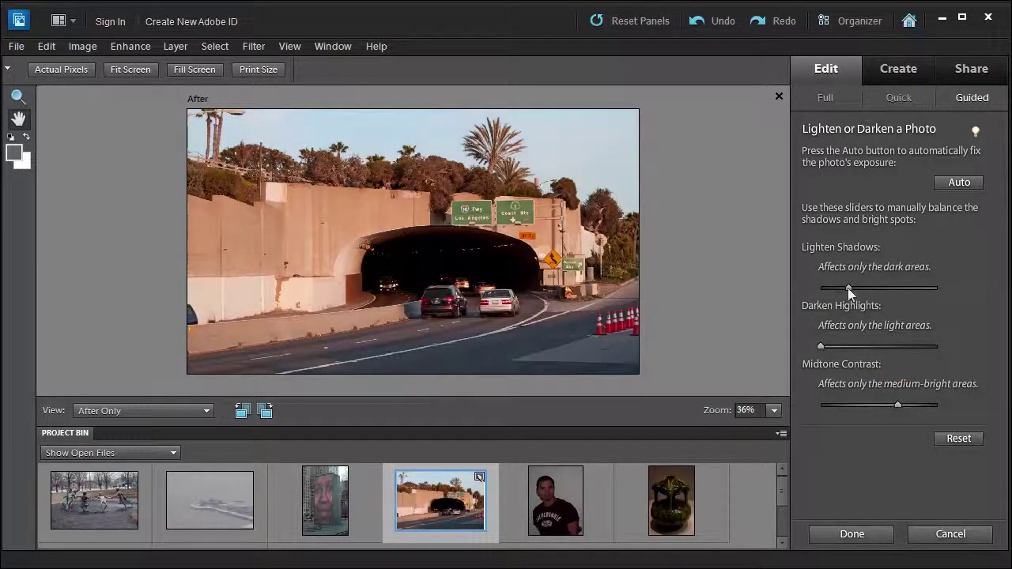
left_click(105, 410)
left_click(114, 452)
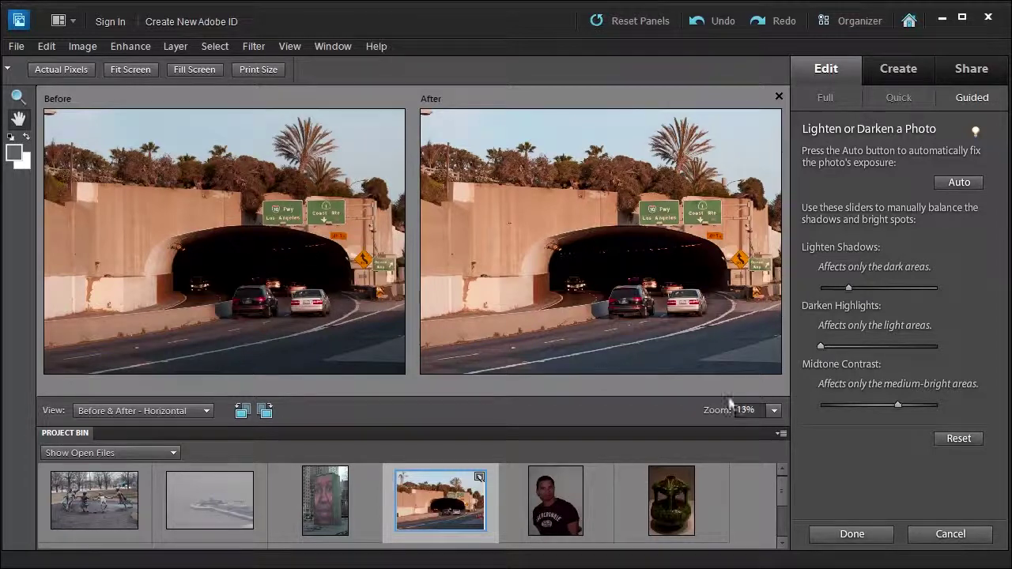
Reset the tunnel adjustments, apply Auto with 8-bit conversion, and set the view to After Only.
left_click(960, 439)
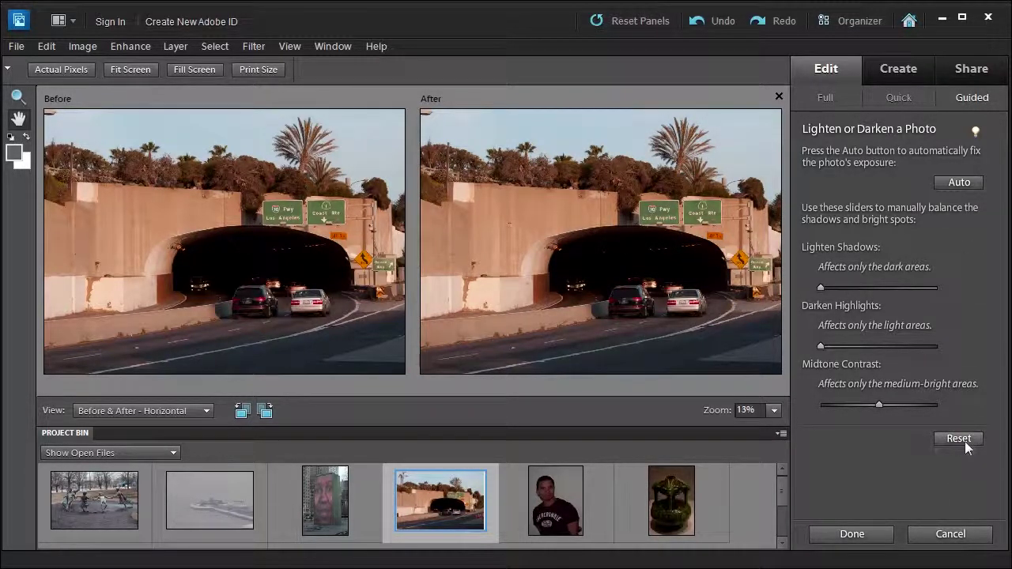
left_click(957, 184)
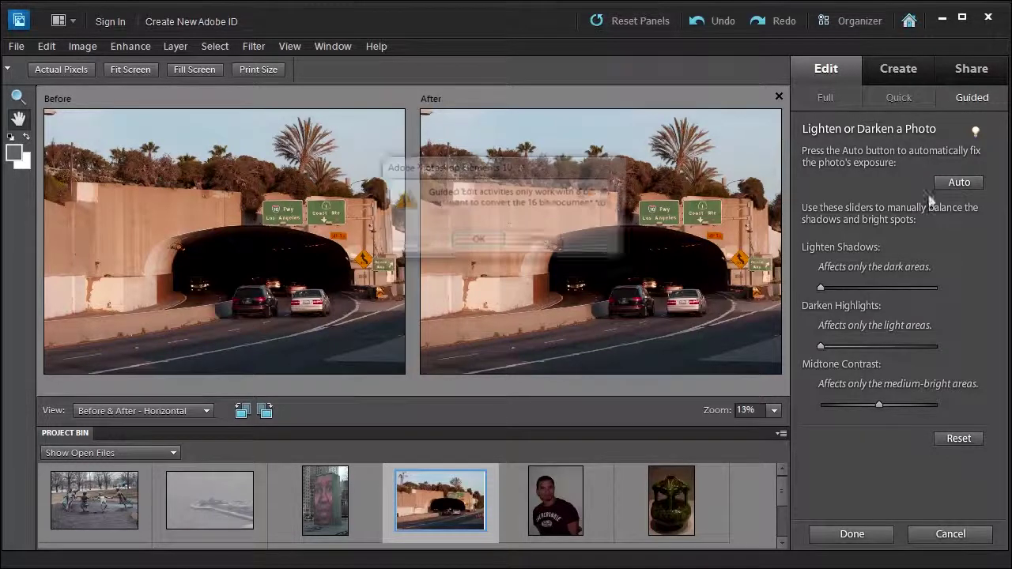
left_click(472, 241)
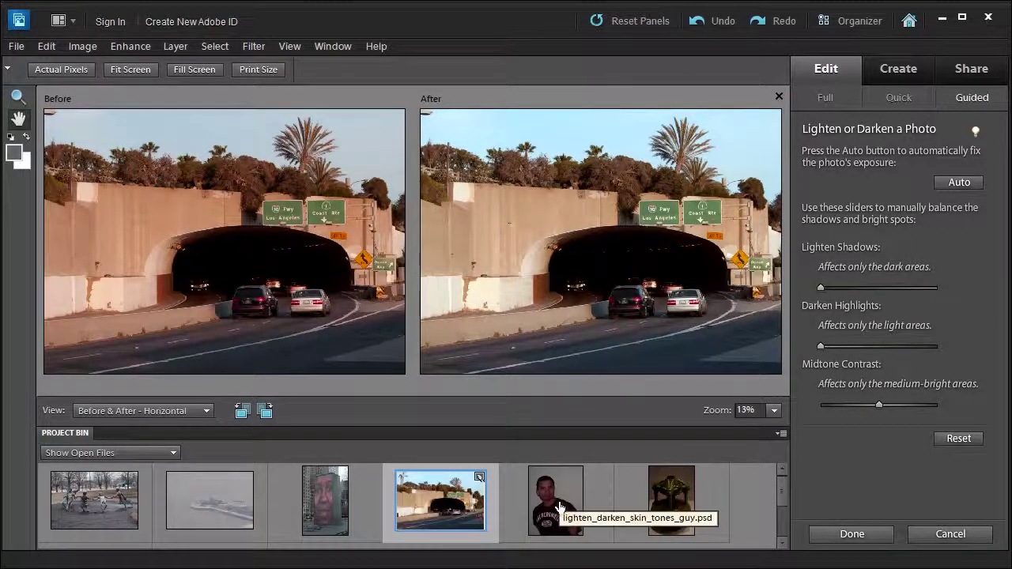
left_click(143, 412)
left_click(99, 422)
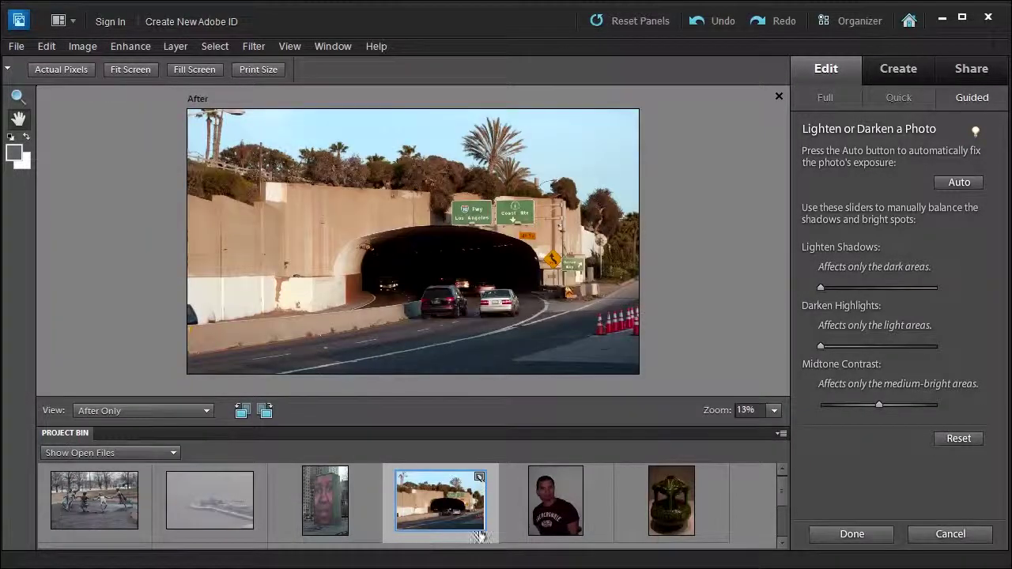
Auto-fix the man's portrait with Brightness and Contrast, converting it to 8 bit.
left_click(552, 509)
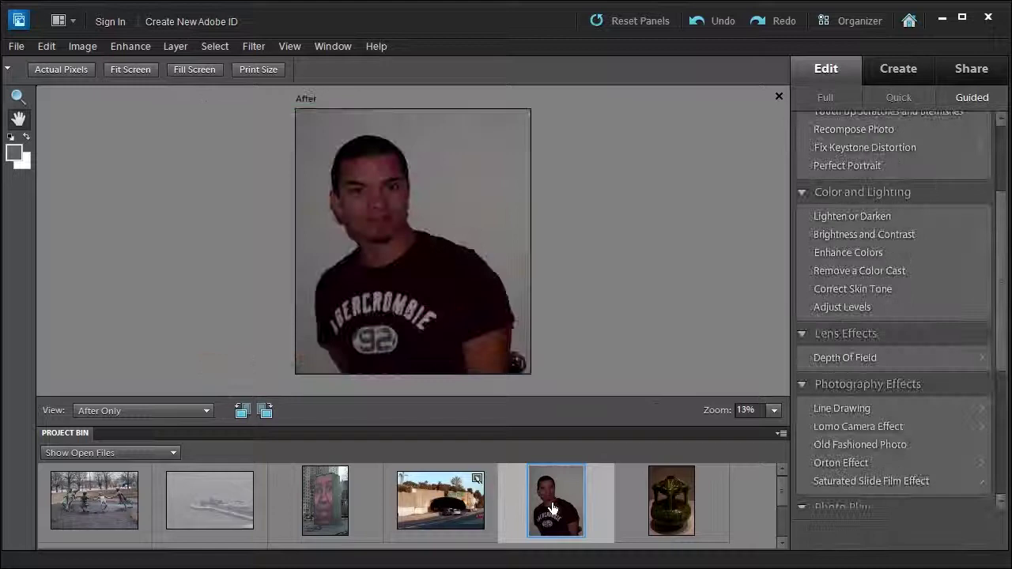
left_click(829, 235)
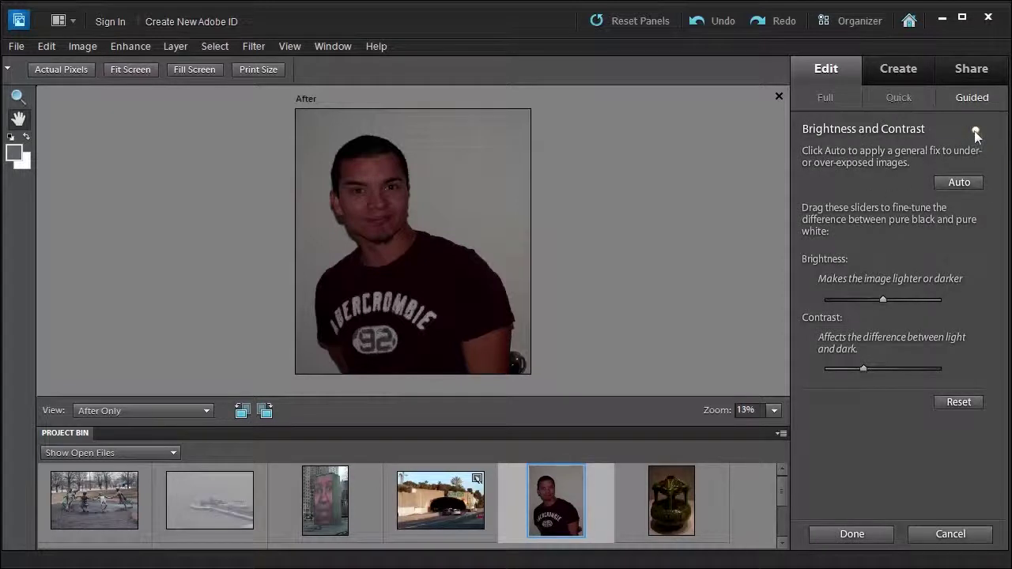
left_click(958, 184)
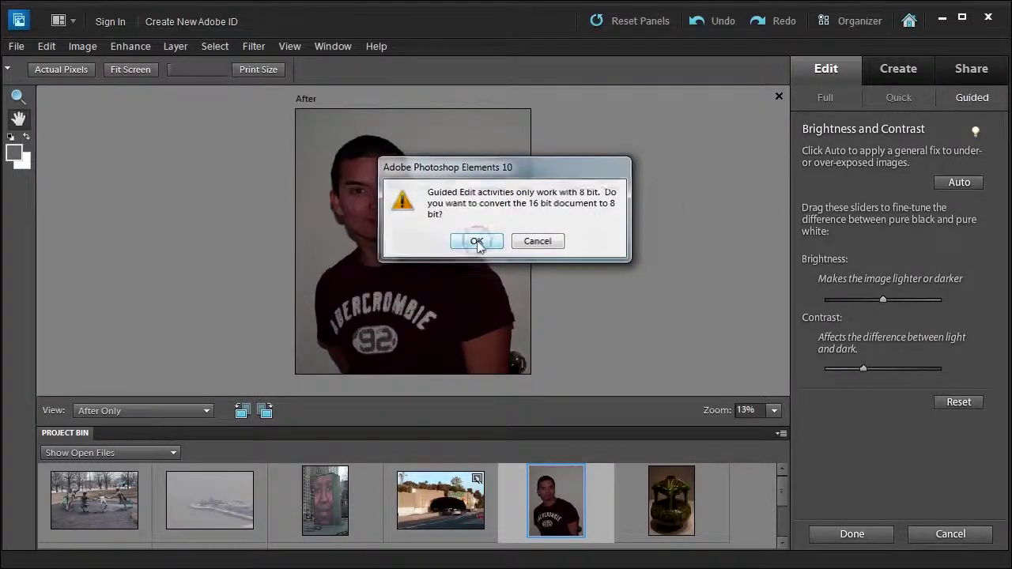
left_click(477, 242)
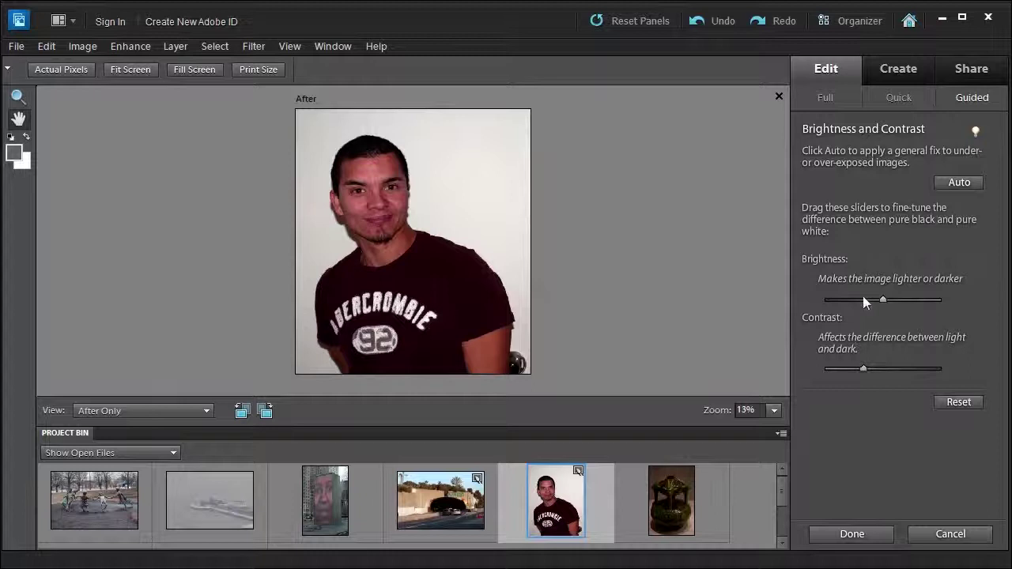
Nudge the portrait's contrast up and brightness slightly, then view Before & After - Horizontal.
mouse_move(863, 369)
left_mouse_down()
mouse_move(896, 365)
mouse_move(842, 374)
mouse_move(867, 371)
left_mouse_up()
left_click_drag(882, 299, 877, 299)
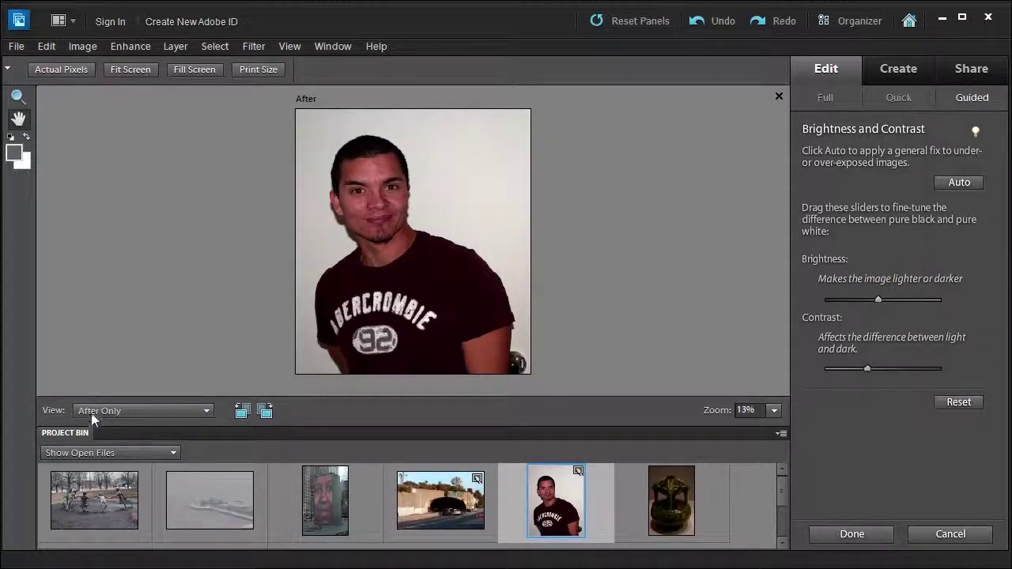
left_click(91, 411)
left_click(102, 454)
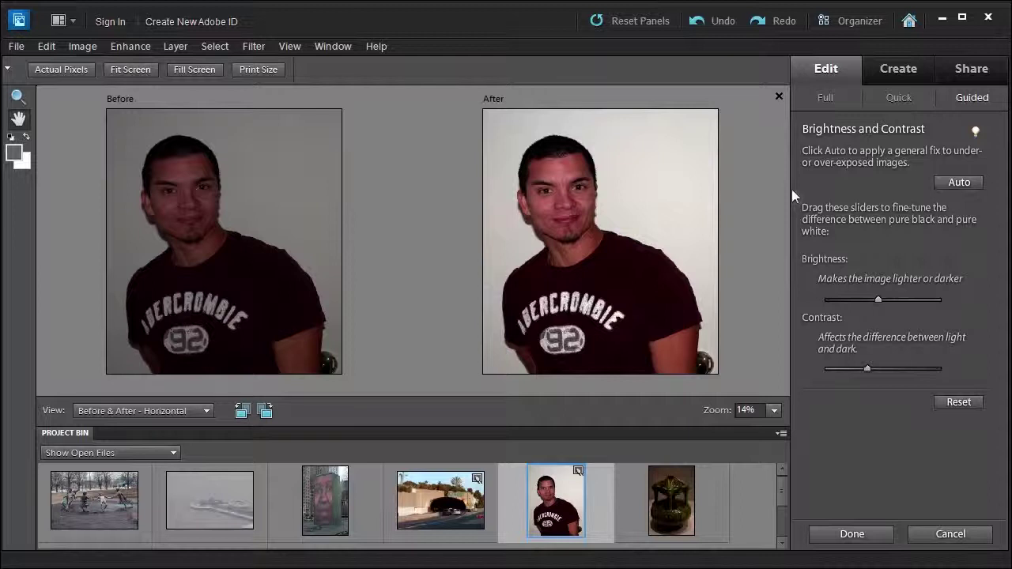
Cancel the portrait edits and open Brightness and Contrast on the green vase, converting it to 8 bit.
left_click(942, 536)
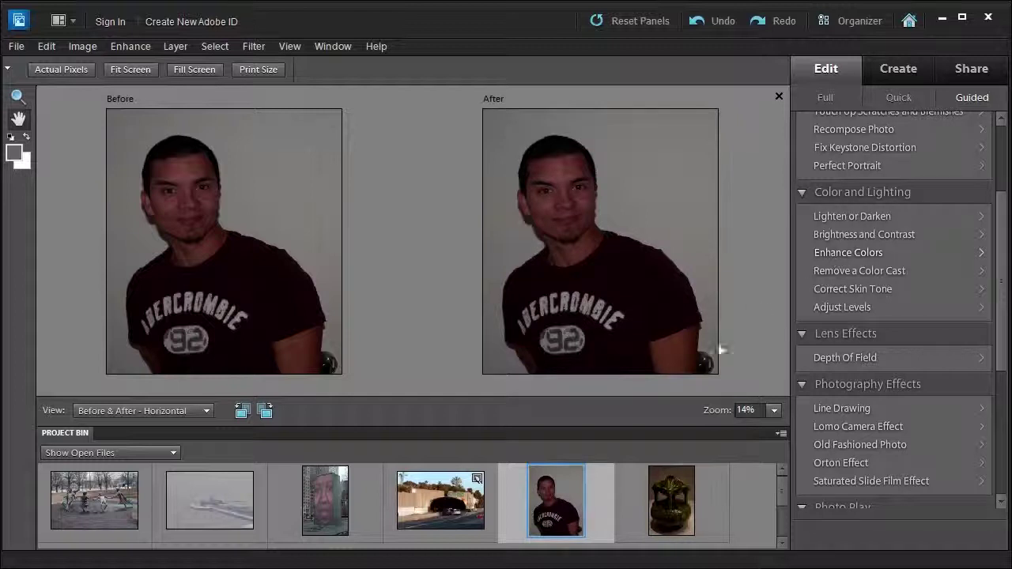
left_click(670, 506)
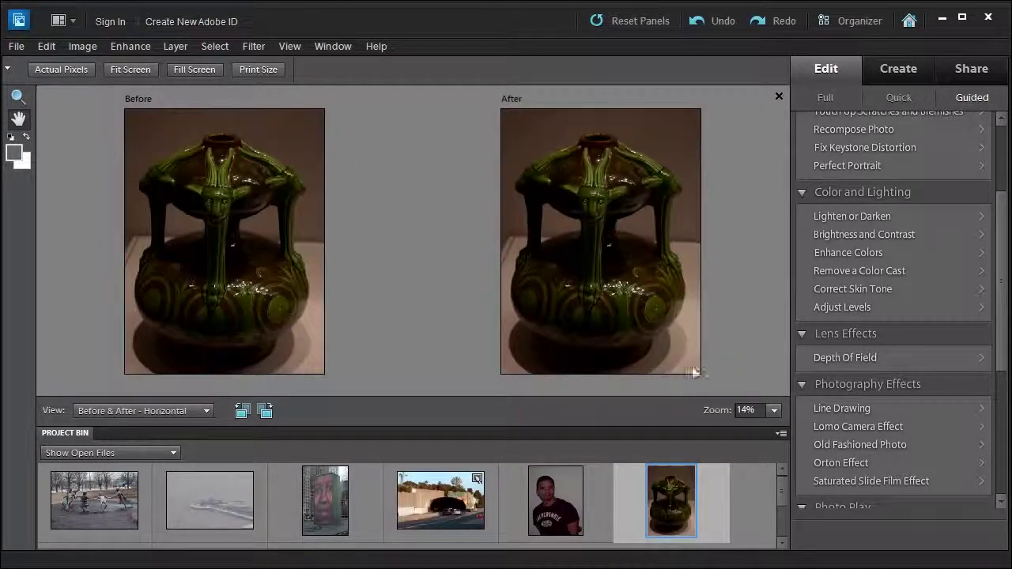
left_click(846, 237)
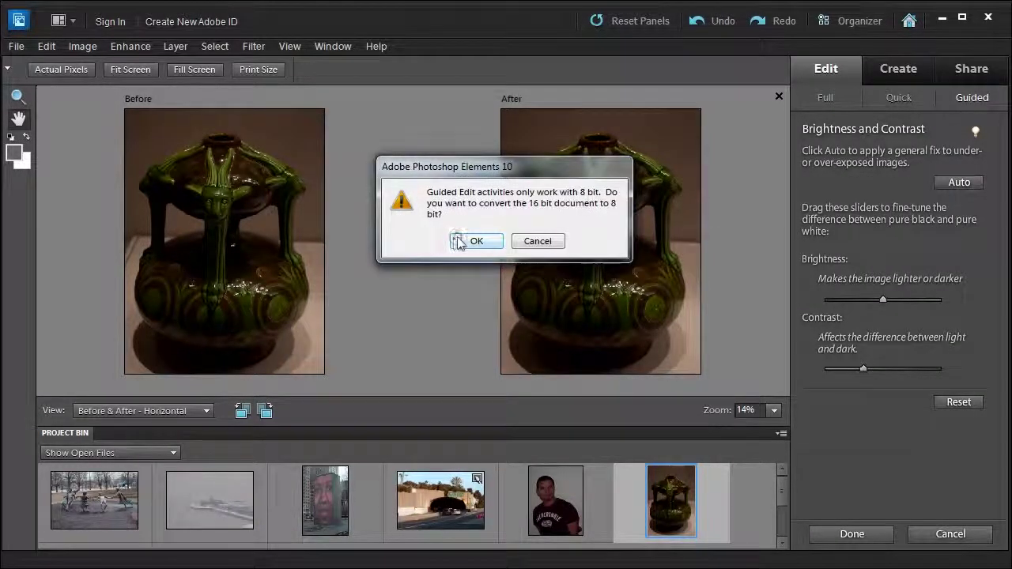
left_click(458, 239)
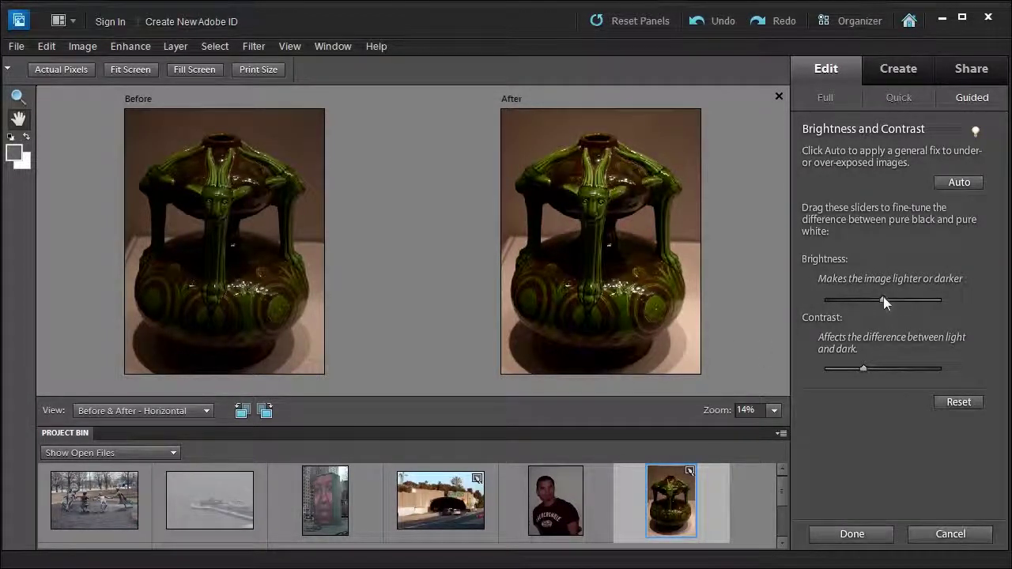
Set the vase's brightness to 38 and contrast to 25, then cancel the adjustments.
left_click_drag(883, 300, 899, 299)
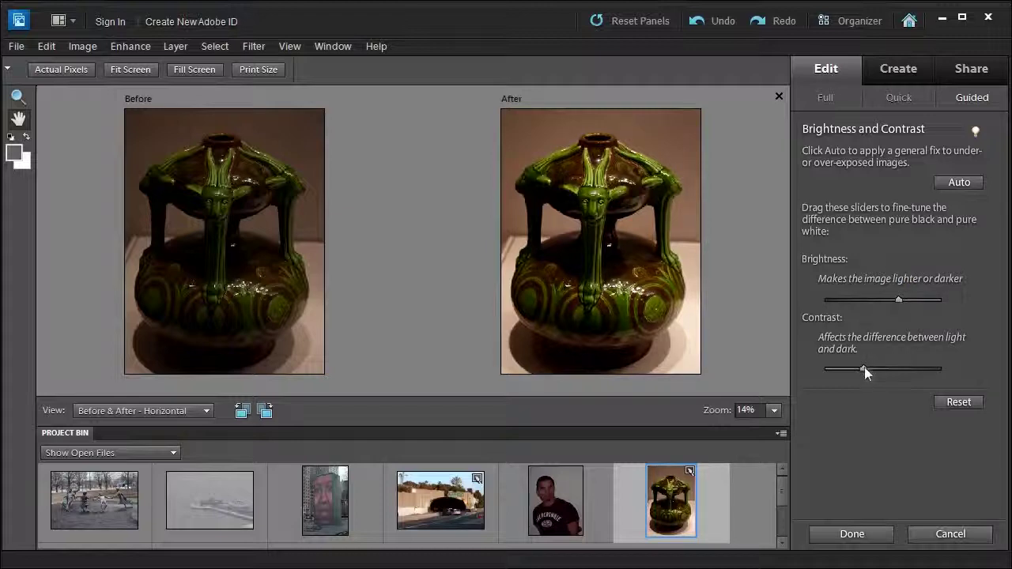
mouse_move(865, 367)
left_mouse_down()
mouse_move(881, 366)
mouse_move(841, 370)
mouse_move(857, 371)
left_mouse_up()
left_click(845, 535)
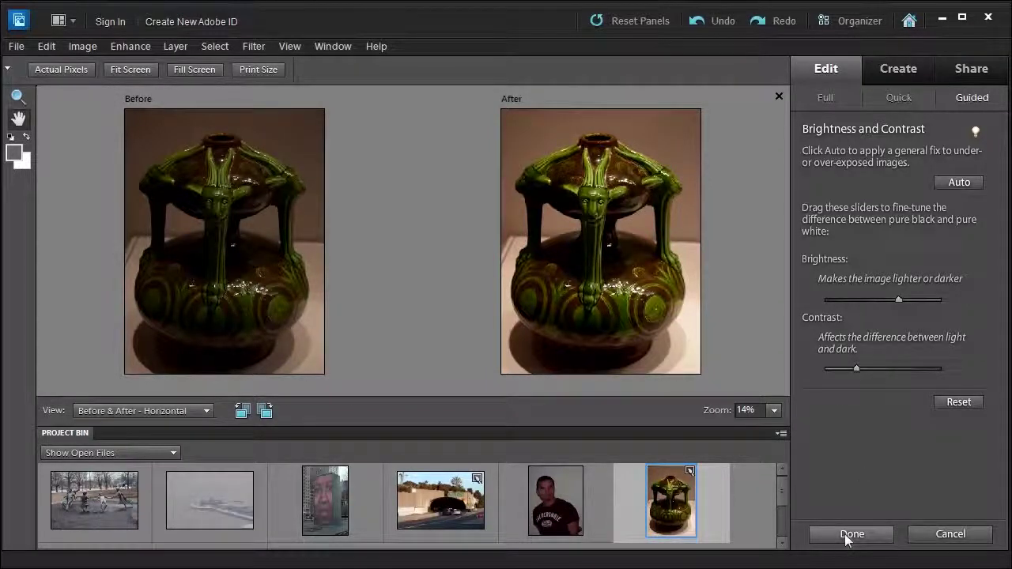
left_click(950, 534)
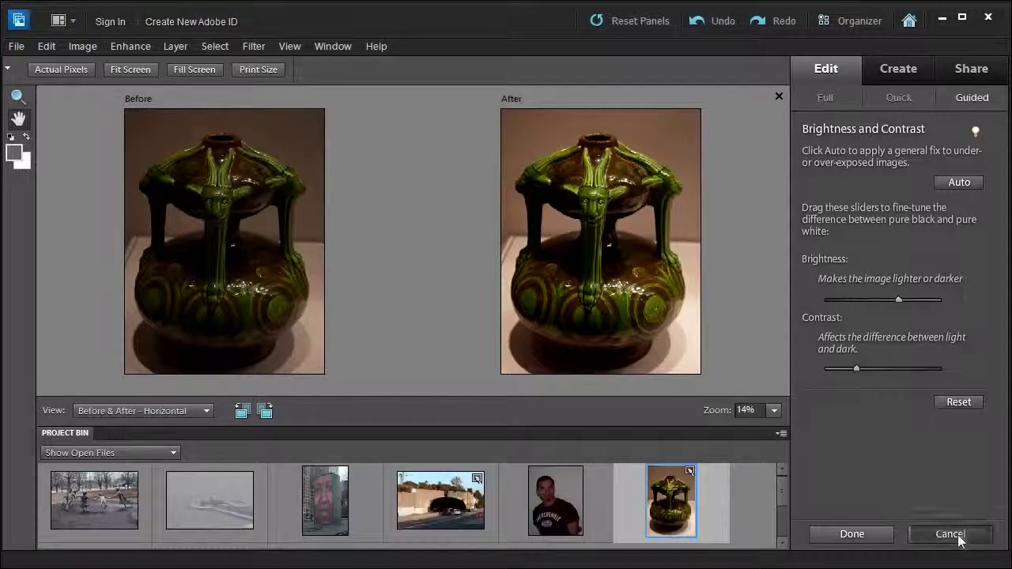